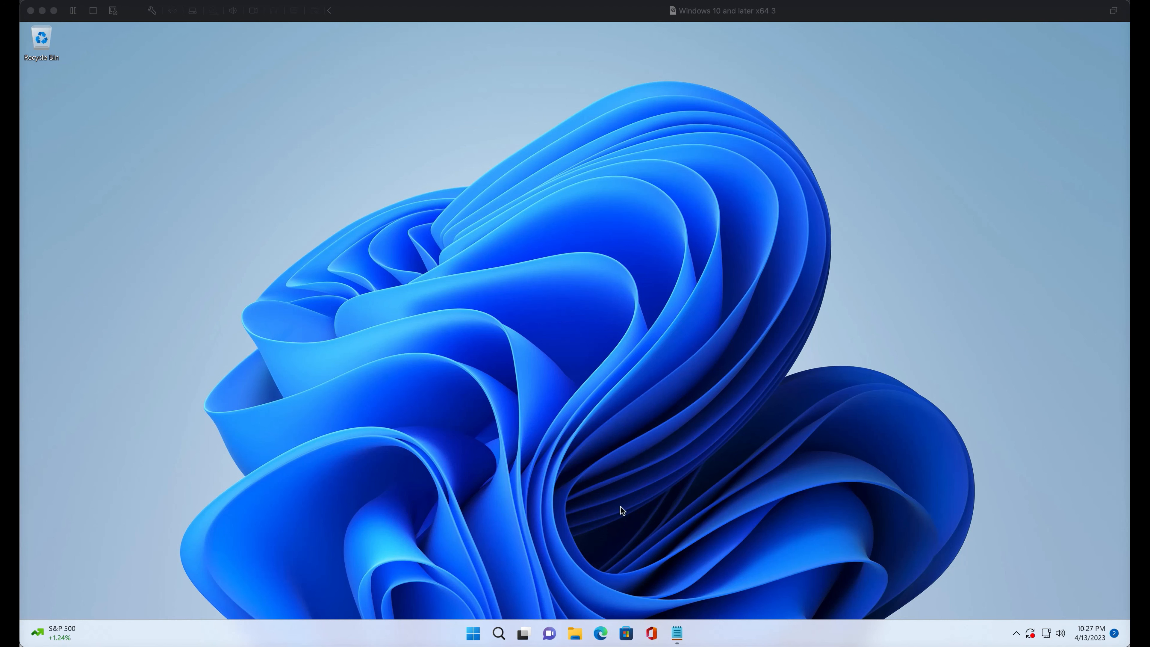
# Step: Open Microsoft Edge and go to setup.office.com
pyautogui.click(600, 631)
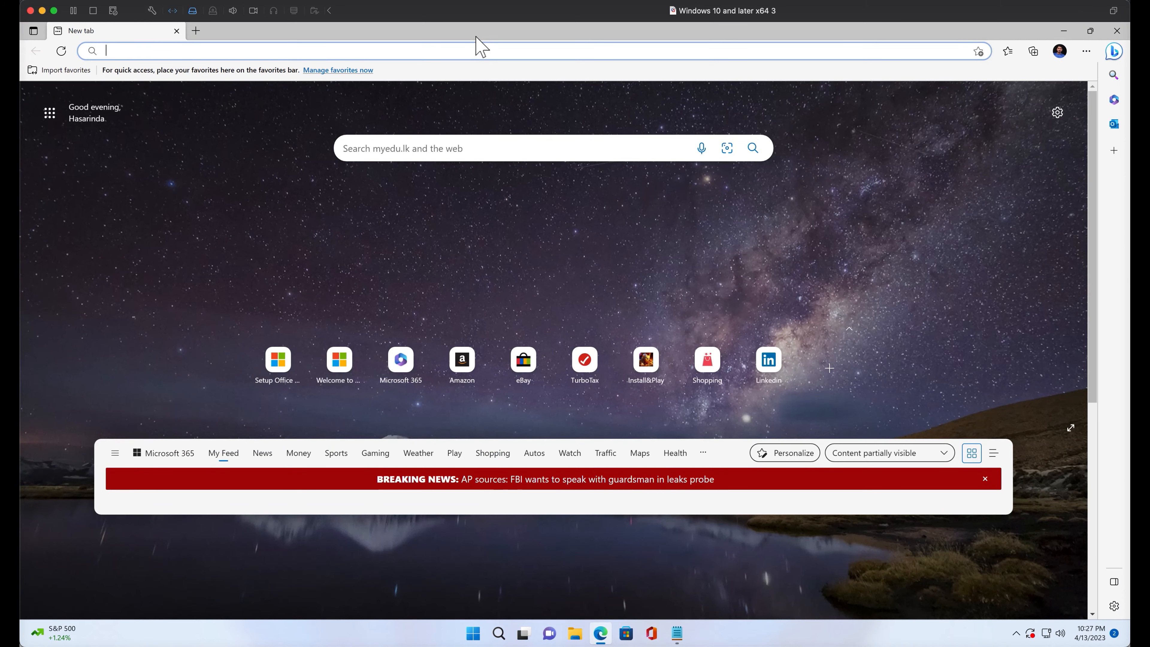
pyautogui.write('setup.')
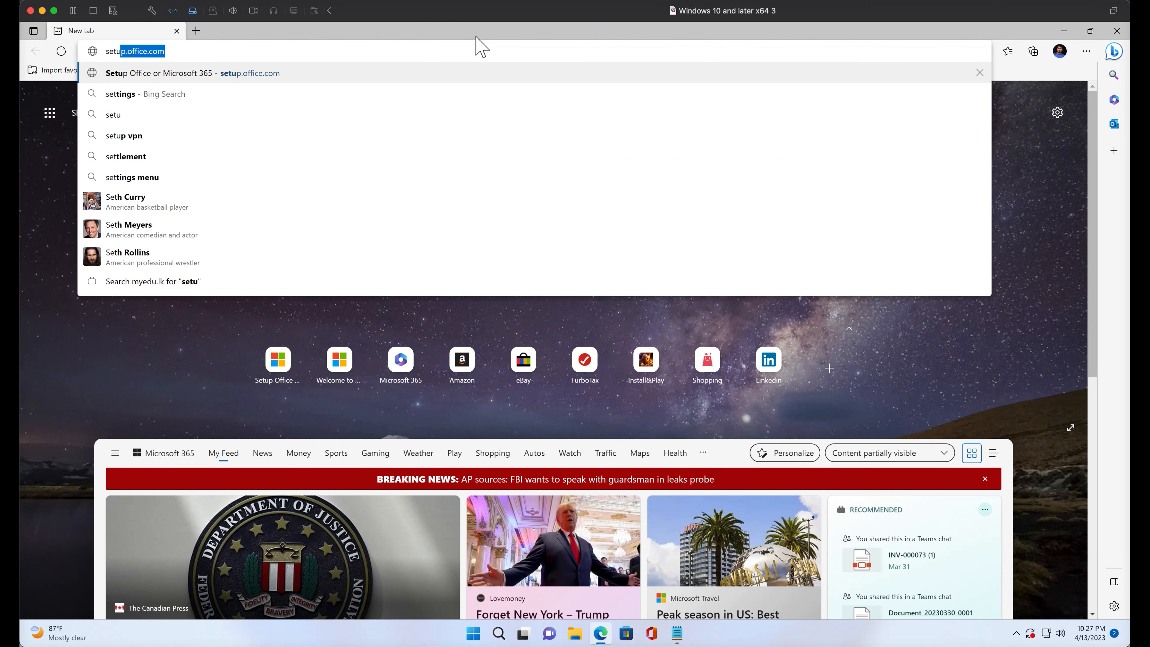
pyautogui.write('office.com')
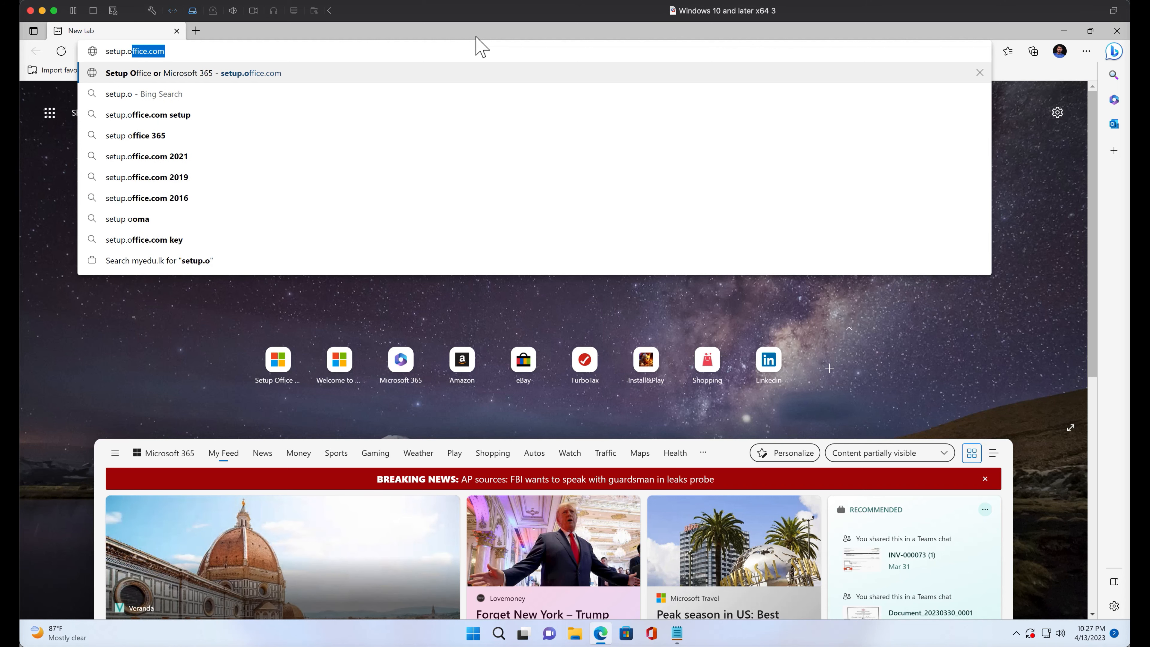
pyautogui.press('Return')
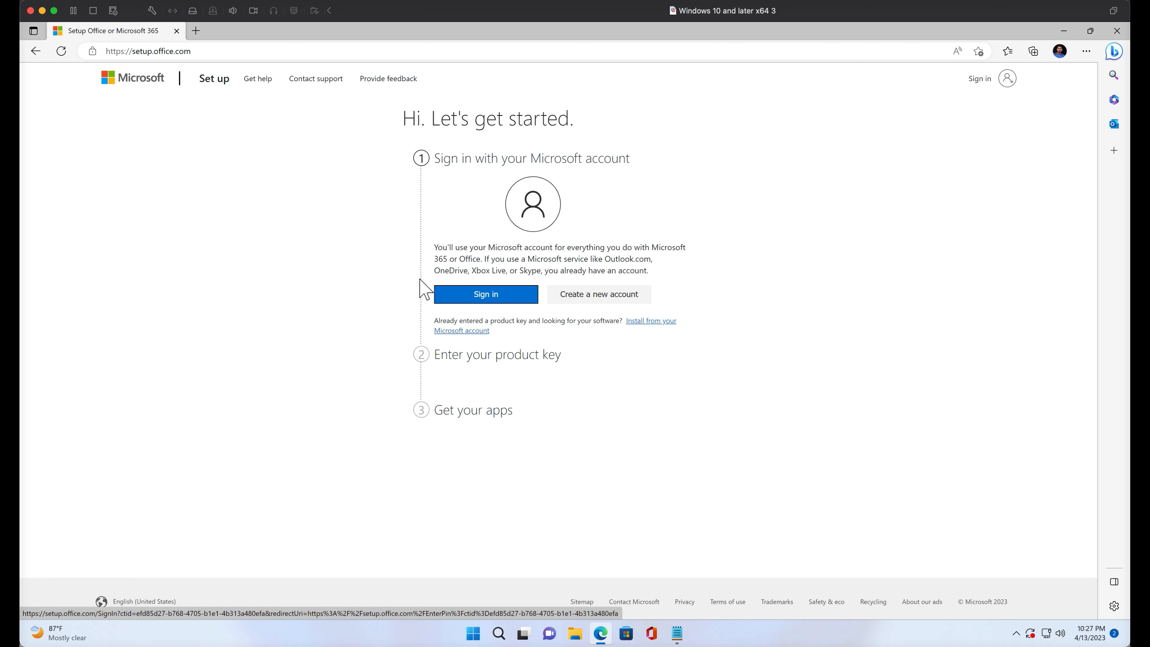
# Step: Sign in with the Microsoft account and paste the Office product key
pyautogui.click(497, 295)
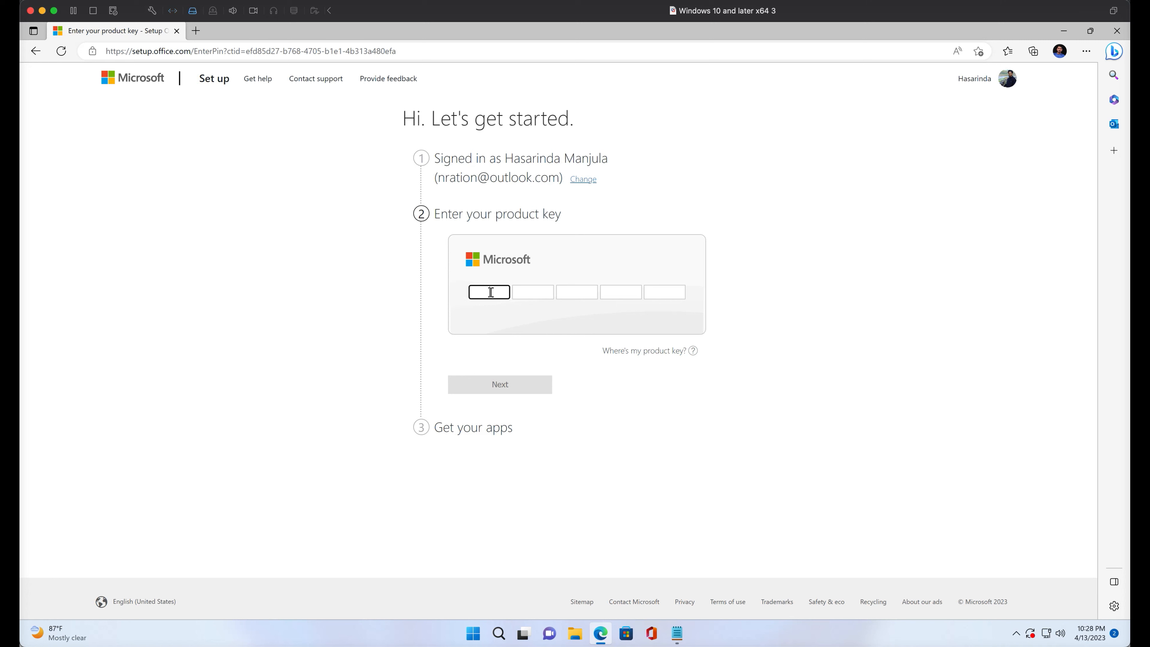
pyautogui.hotkey('ctrl', 'v')
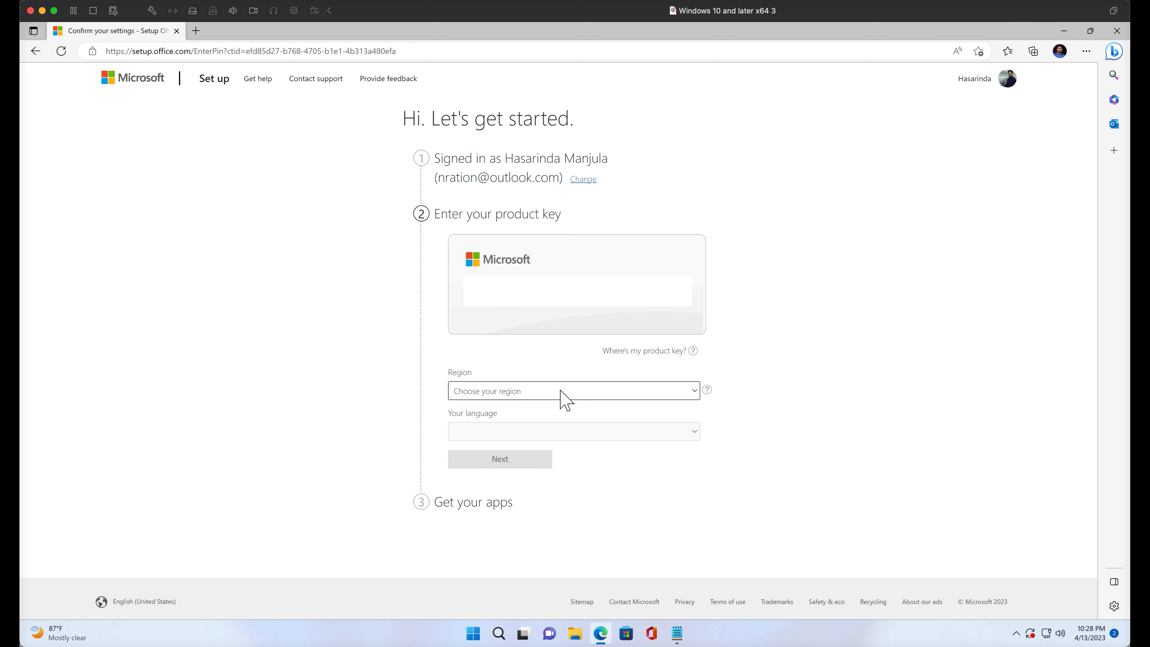
# Step: Set the region to Sri Lanka and the language to English, and submit the product key settings
pyautogui.click(539, 392)
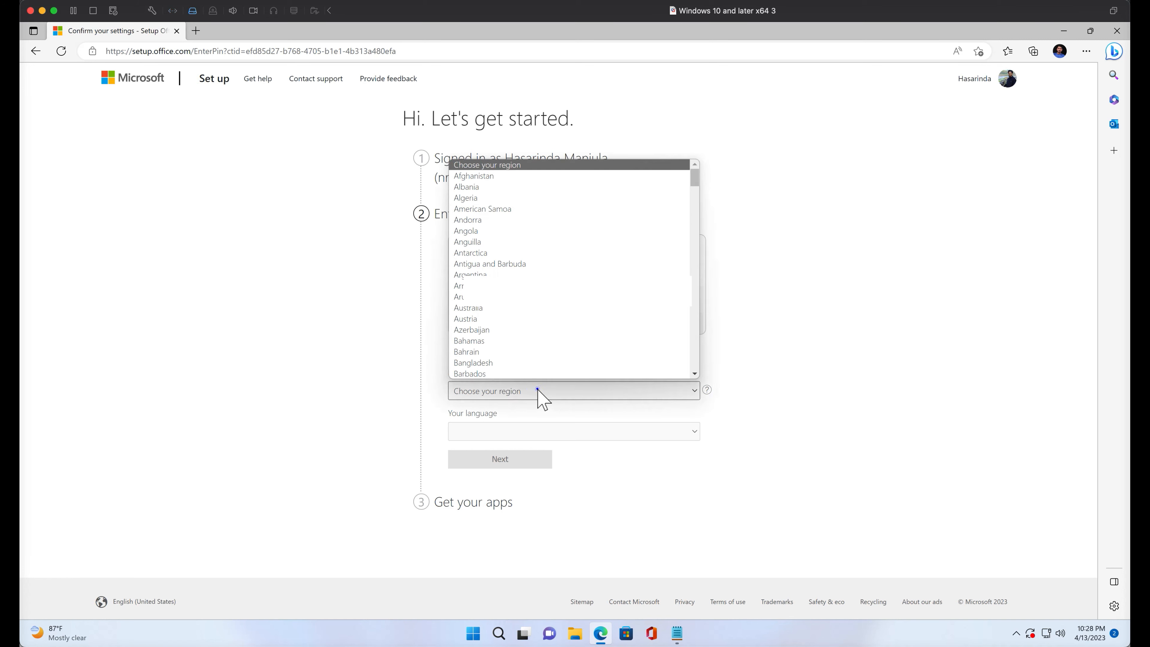
pyautogui.moveTo(695, 184); pyautogui.dragTo(624, 306)
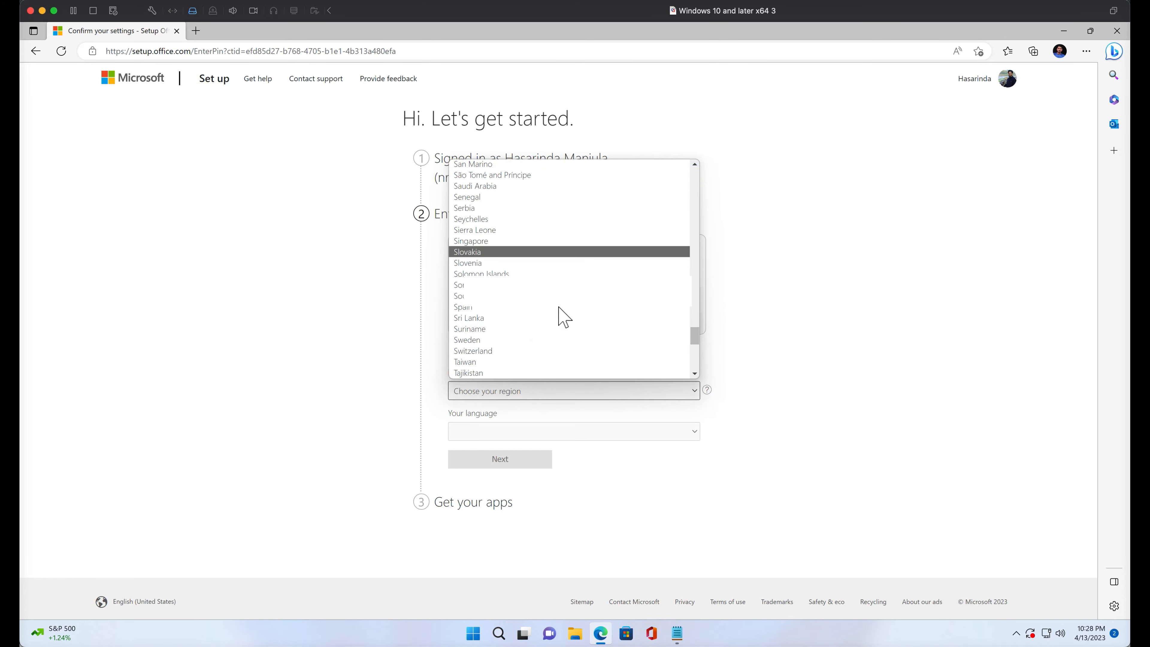
pyautogui.click(553, 319)
pyautogui.click(519, 436)
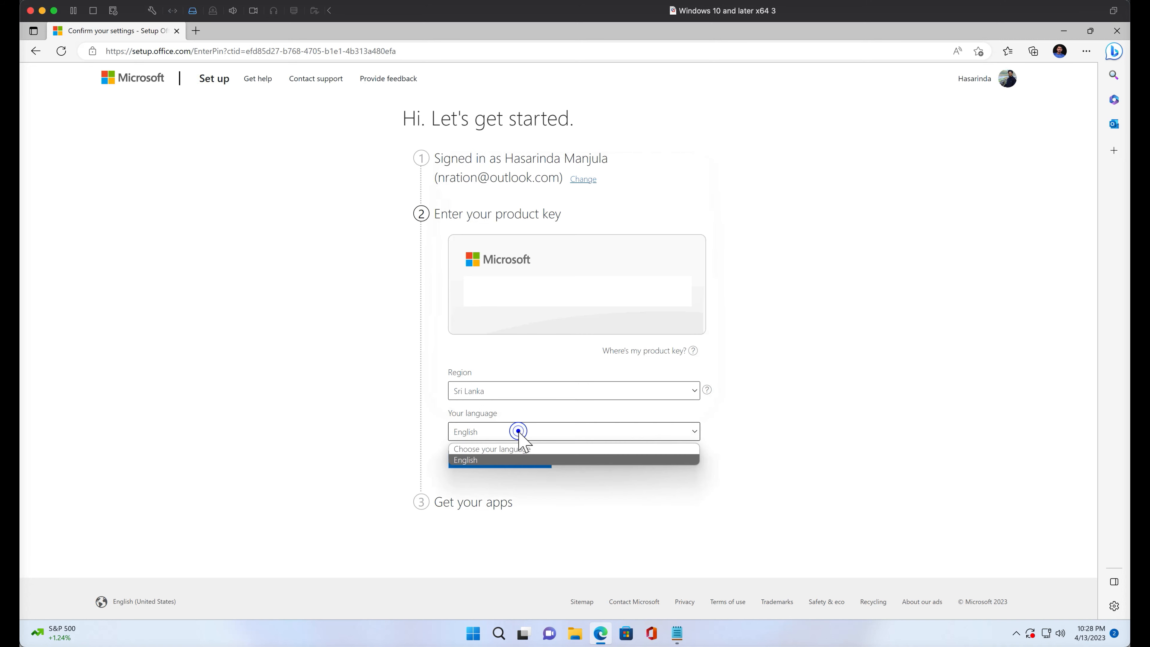
pyautogui.click(520, 437)
pyautogui.click(518, 432)
pyautogui.click(497, 461)
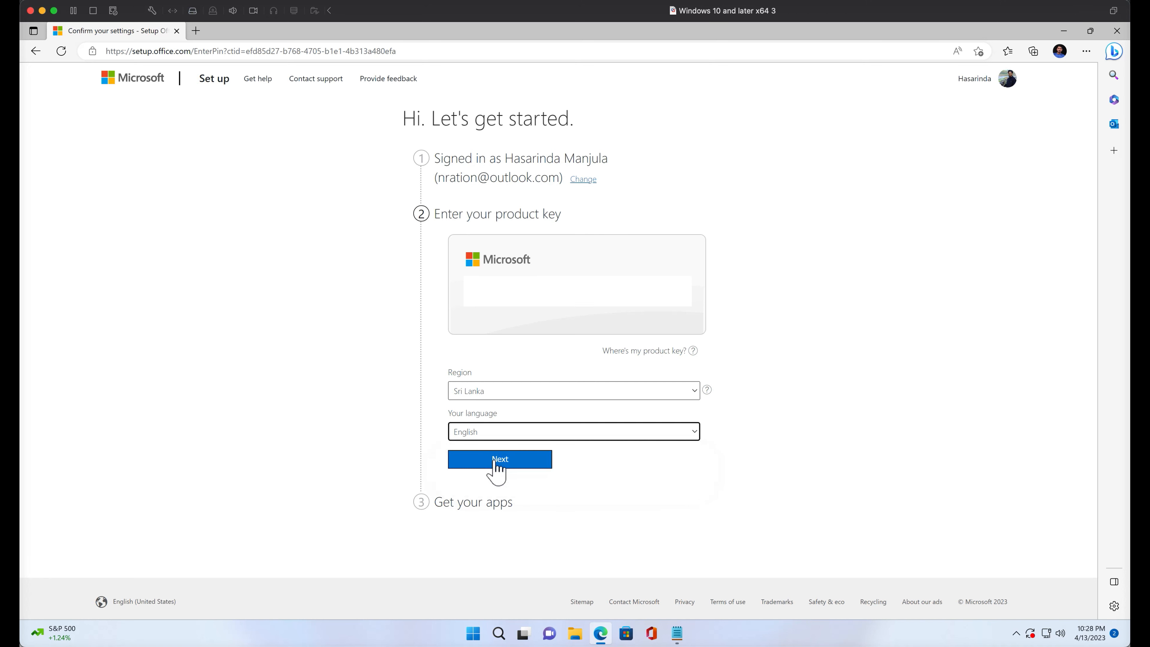
pyautogui.click(495, 462)
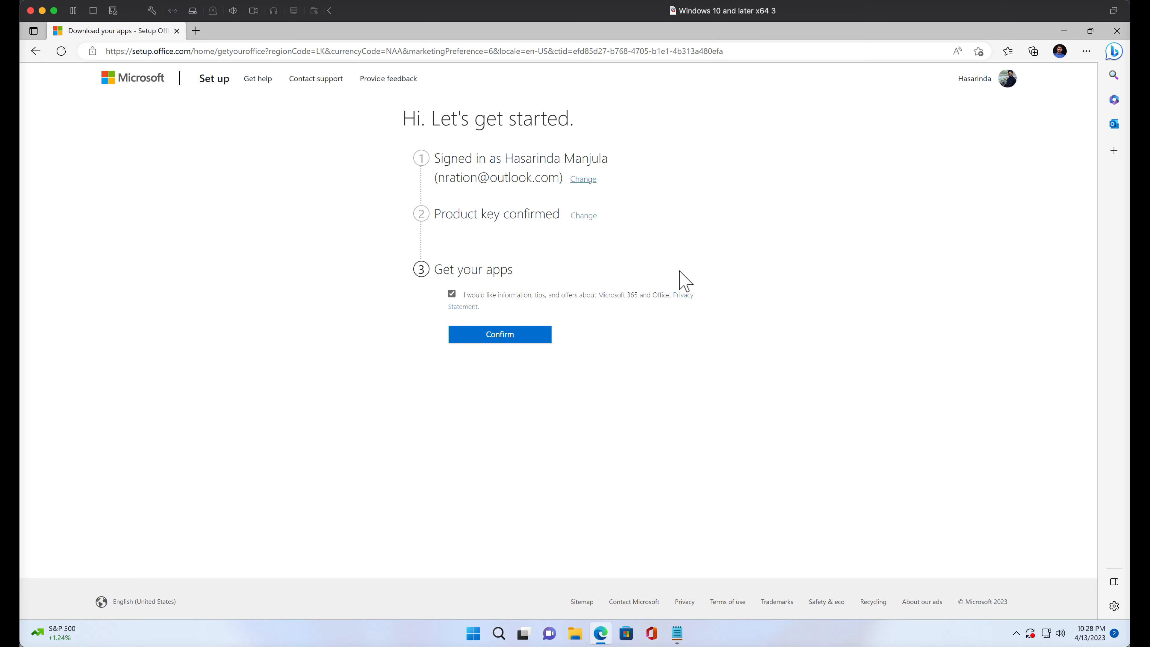
# Step: Confirm the app request, download the Office Pro Plus 2019 installer, and keep OfficeSetup.exe despite the download warning
pyautogui.click(459, 337)
pyautogui.click(495, 341)
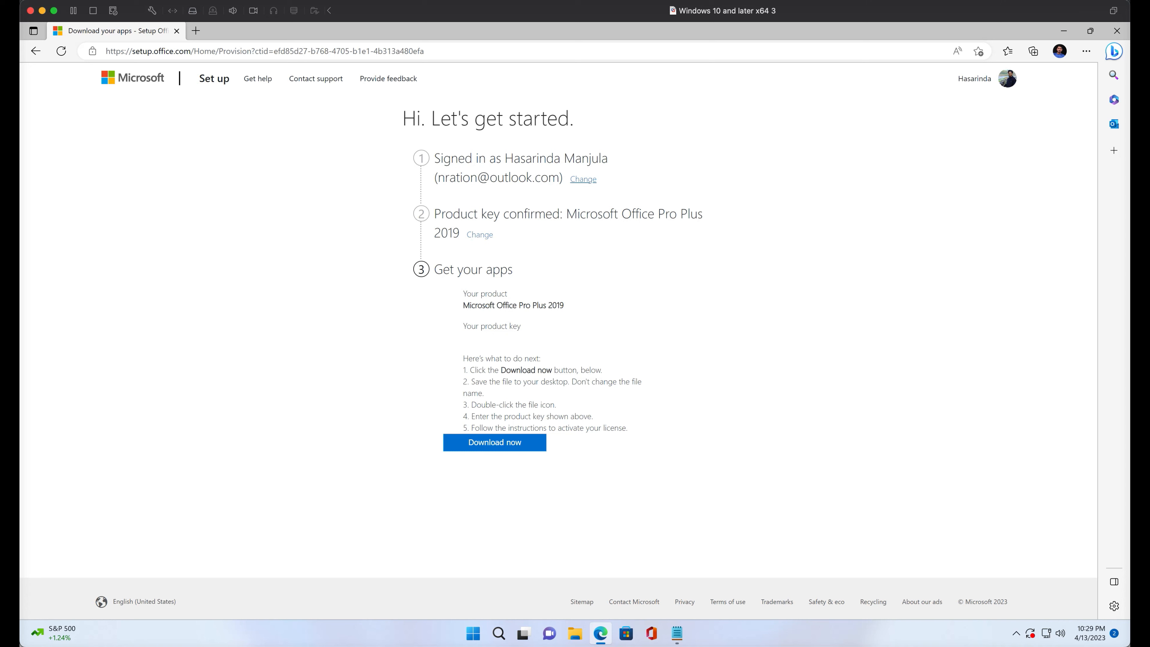
pyautogui.click(491, 443)
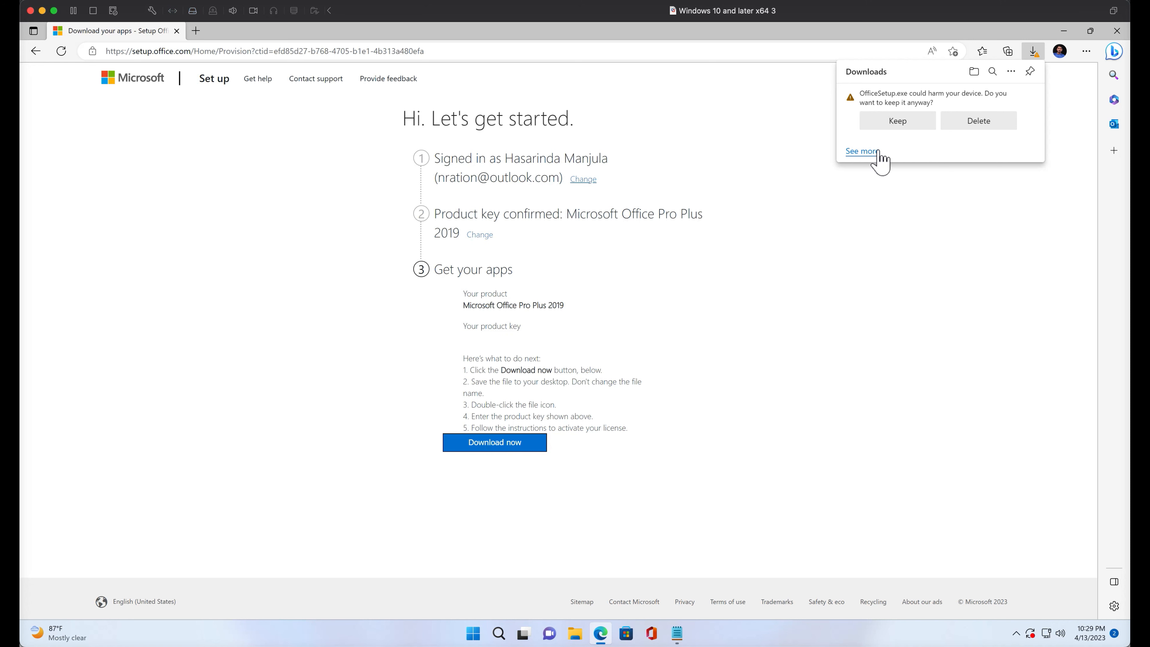
pyautogui.click(899, 123)
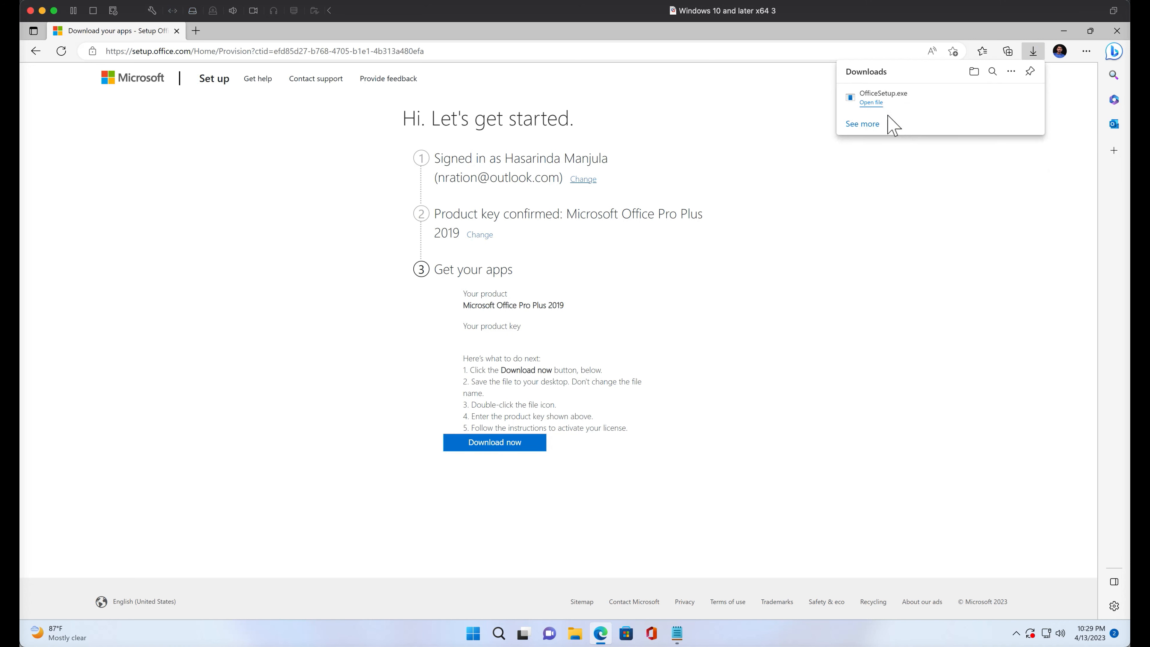
# Step: Run OfficeSetup from the Downloads folder, allow it to make changes, and close the installer once installation finishes
pyautogui.click(871, 102)
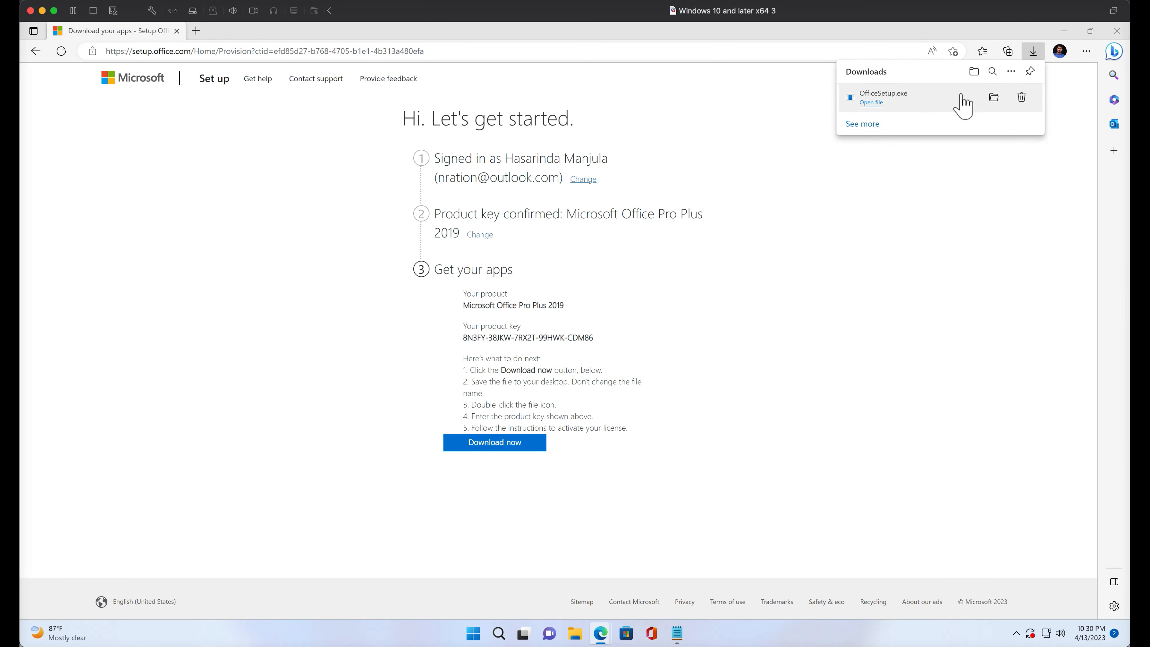
pyautogui.click(994, 97)
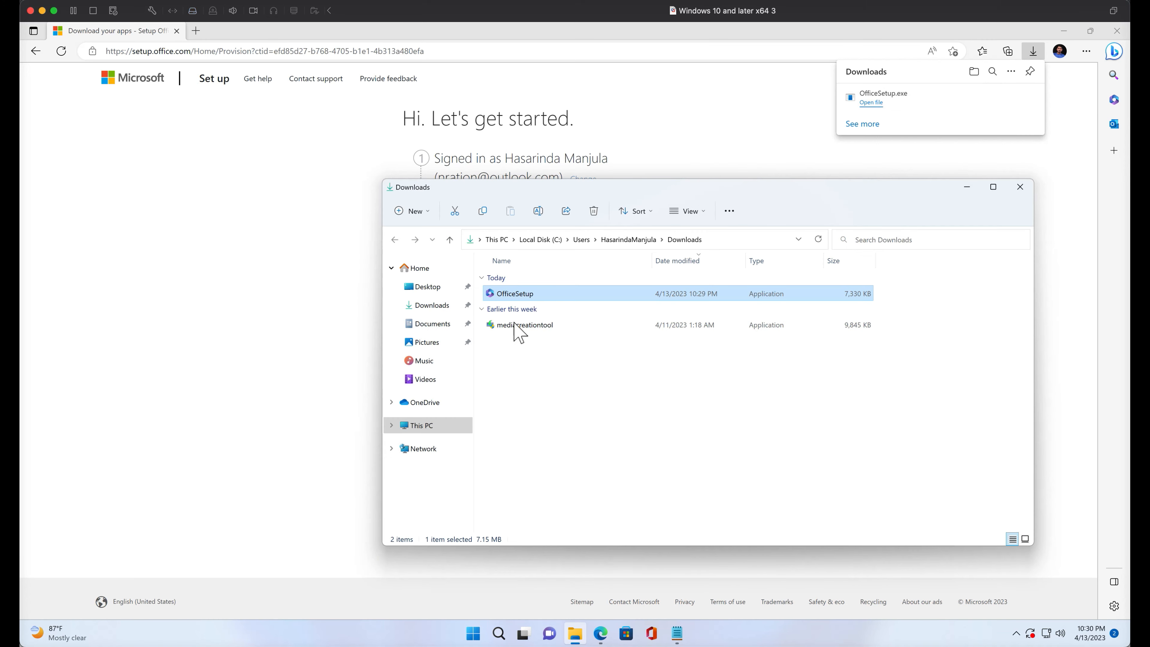
pyautogui.doubleClick(528, 294)
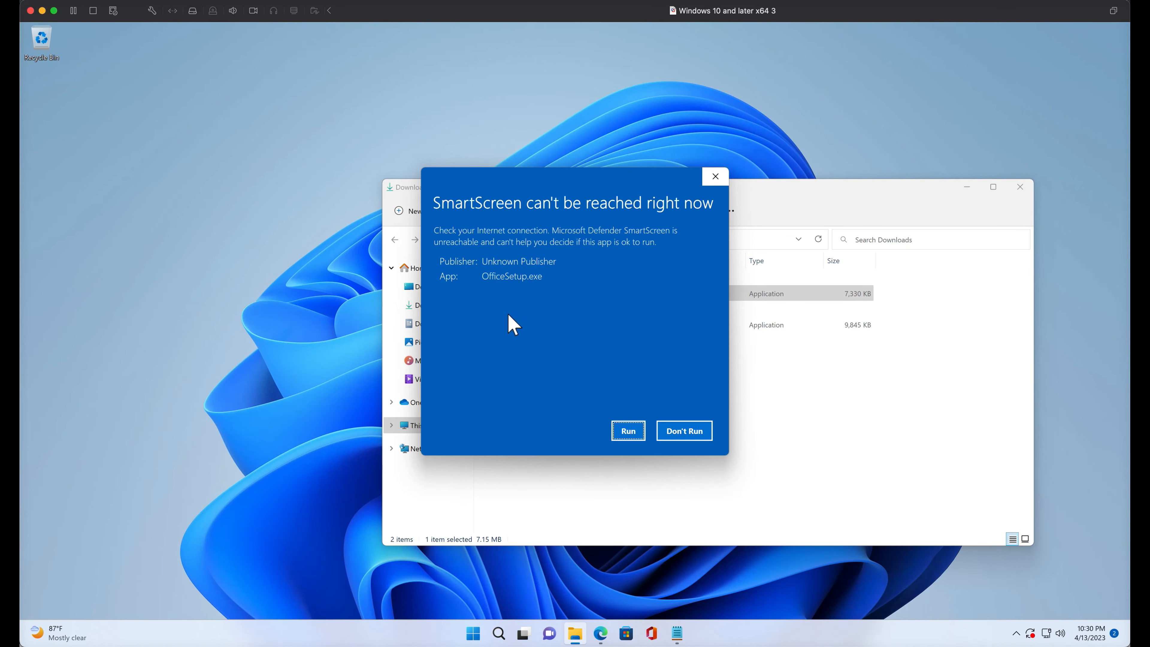
pyautogui.click(628, 431)
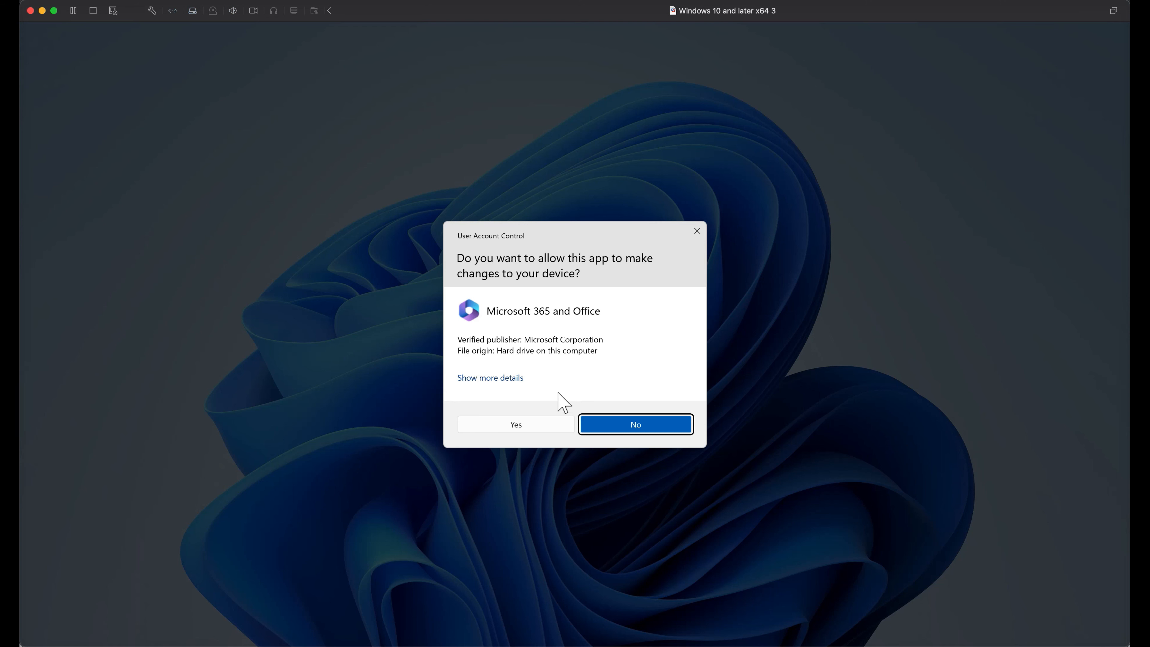
pyautogui.click(512, 426)
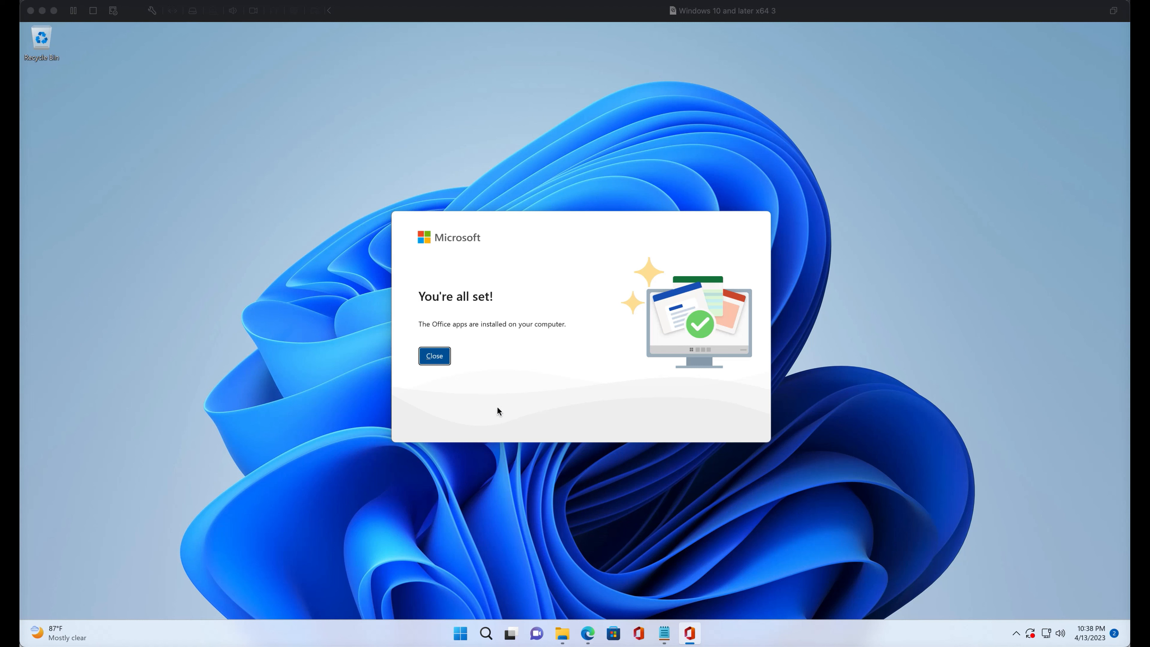
pyautogui.click(428, 353)
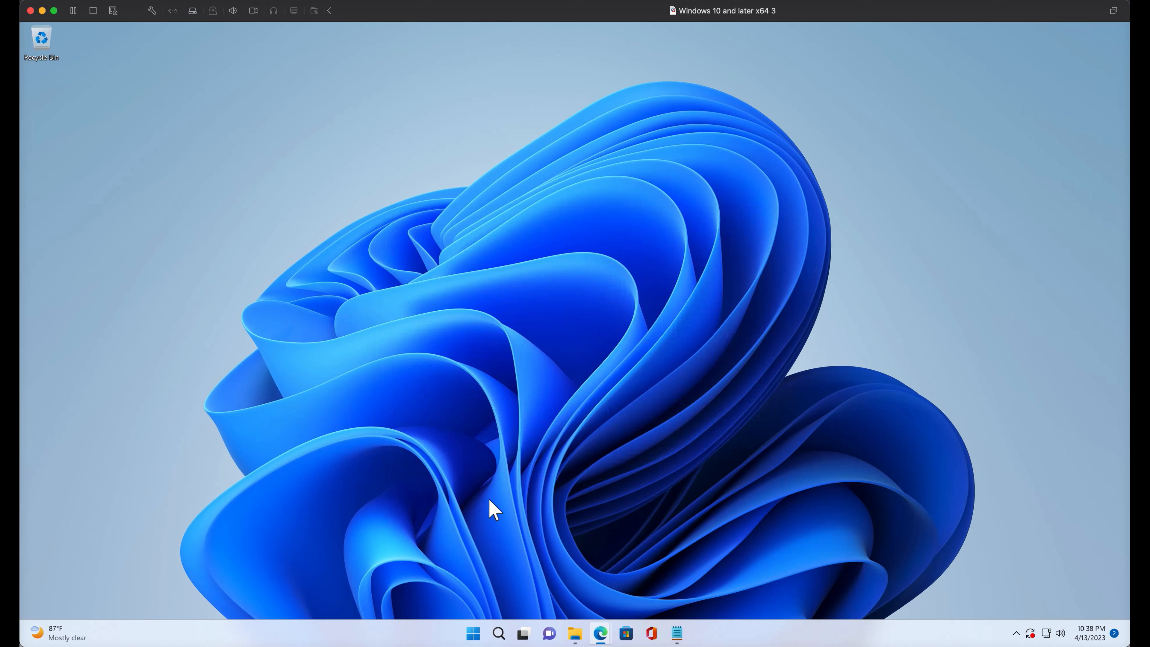
# Step: Search Windows for Word to check that it is installed, and clear the search
pyautogui.click(479, 634)
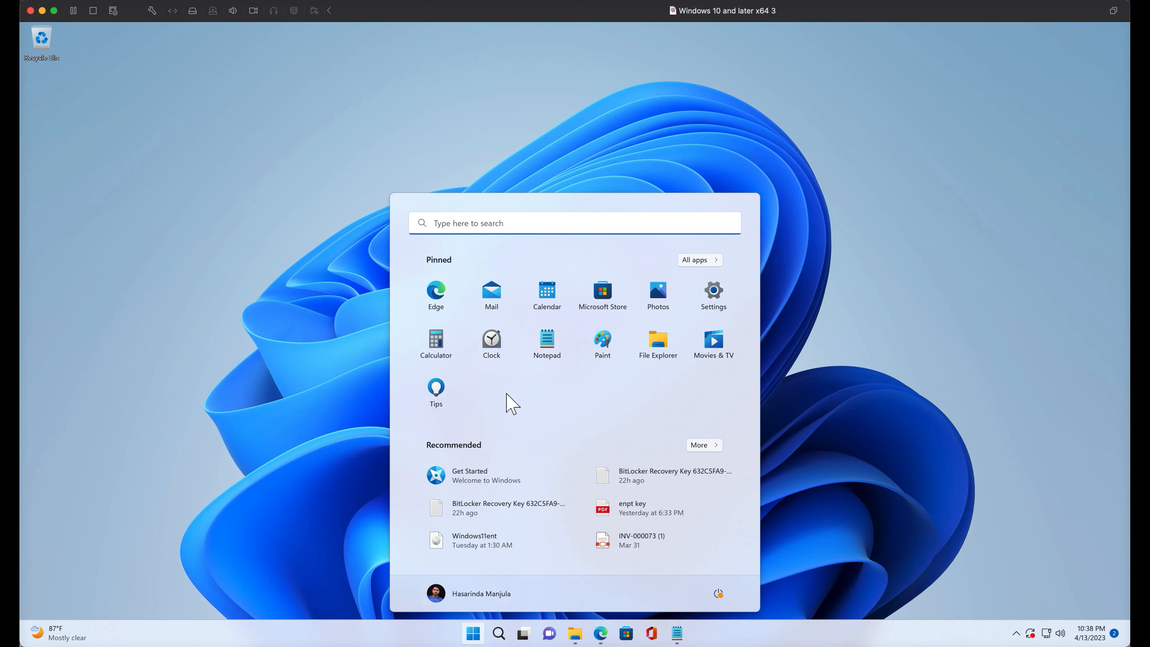
pyautogui.press('super+s')
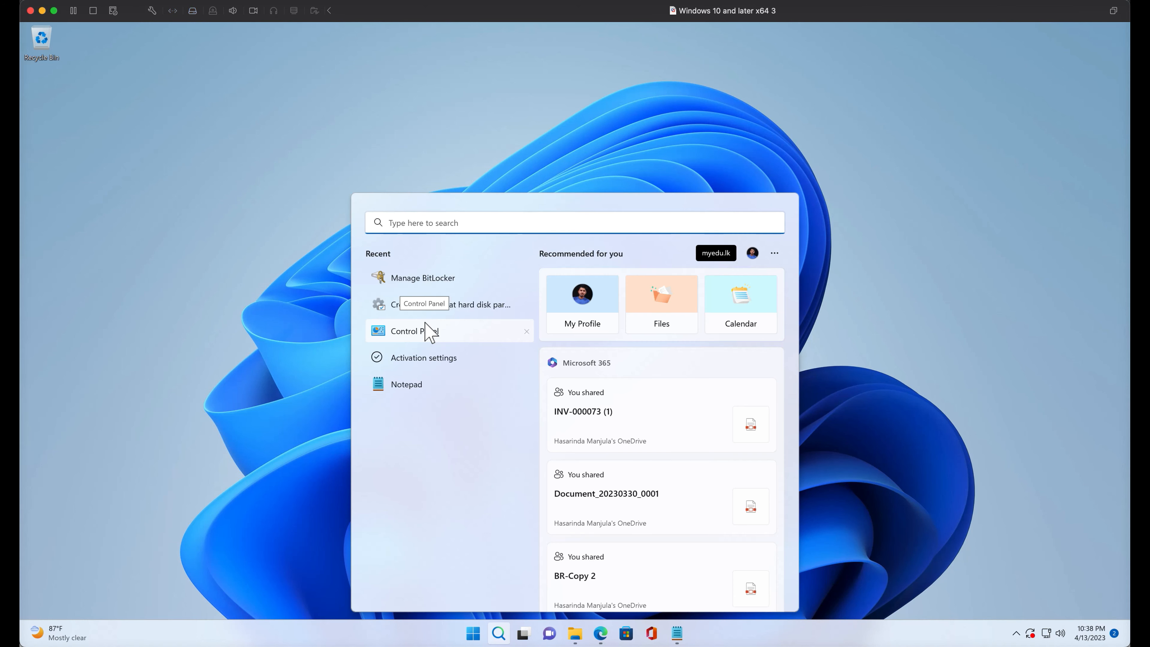
pyautogui.write('word')
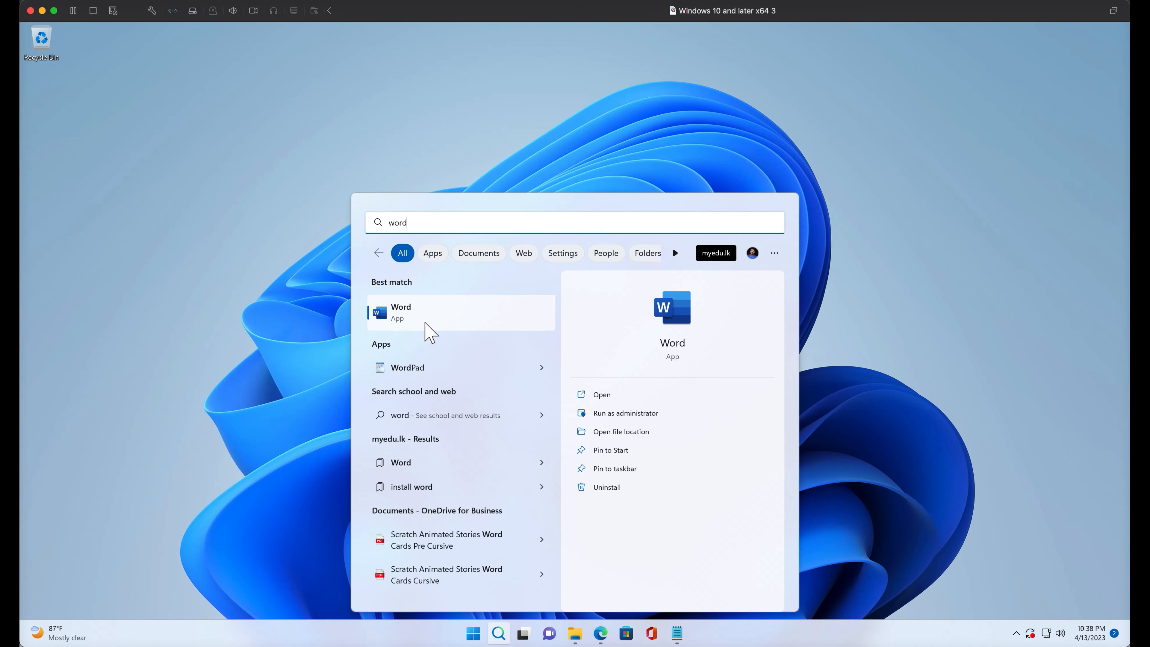
pyautogui.press('BackSpace')
pyautogui.press('BackSpace')
pyautogui.press('BackSpace')
pyautogui.press('BackSpace')
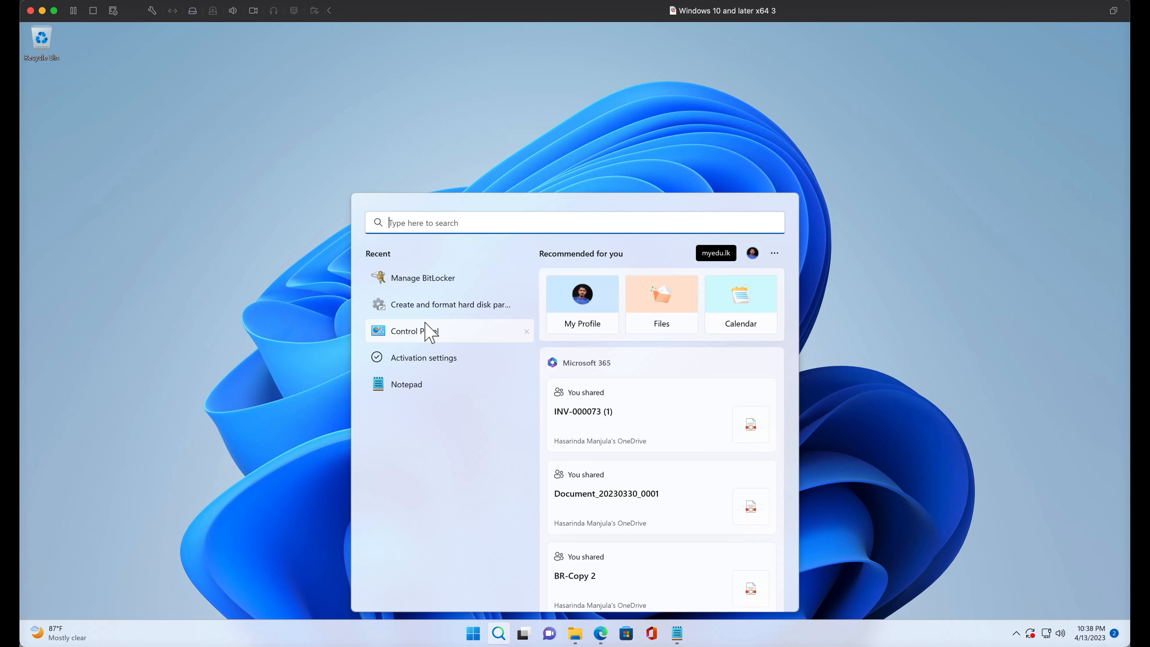
# Step: Search Windows for PowerPoint to check that it is installed, and clear the search
pyautogui.write('power')
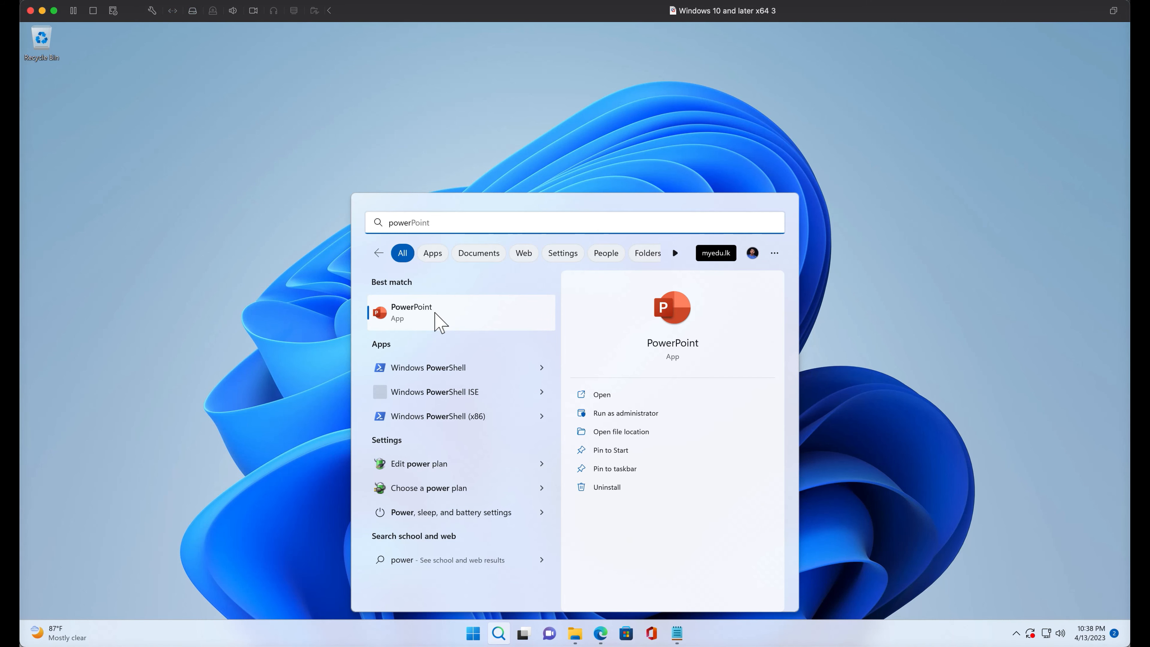
pyautogui.press('BackSpace')
pyautogui.press('BackSpace')
pyautogui.press('BackSpace')
pyautogui.press('BackSpace')
pyautogui.press('BackSpace')
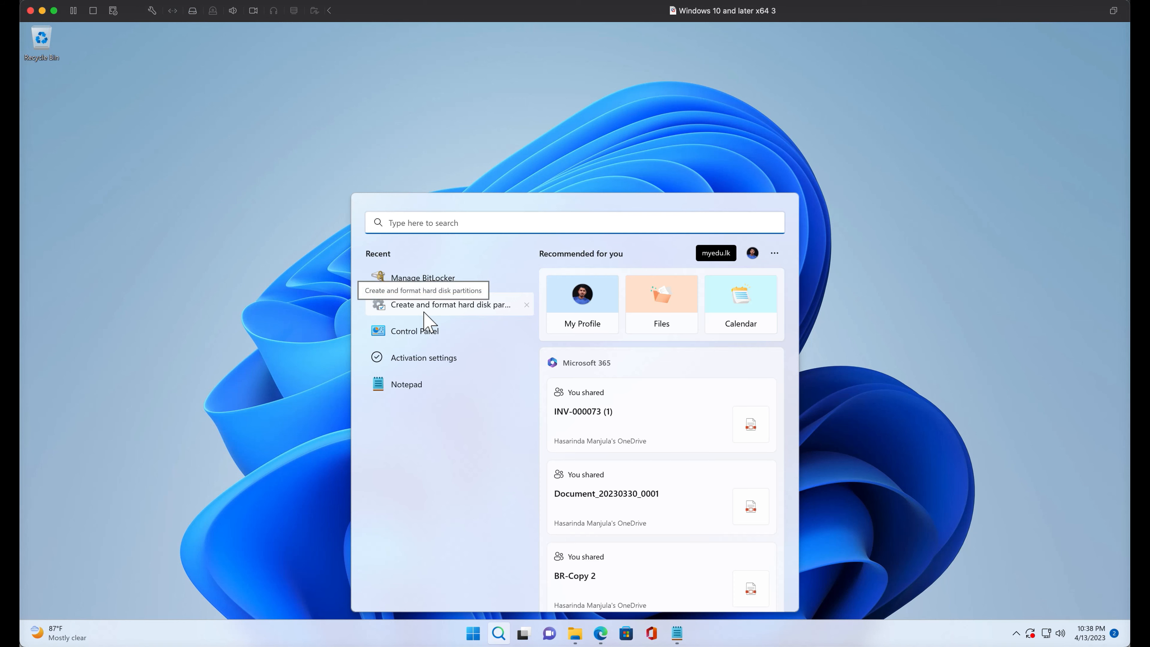
# Step: Launch Word and accept the Microsoft Office license agreement
pyautogui.write('word')
pyautogui.click(427, 320)
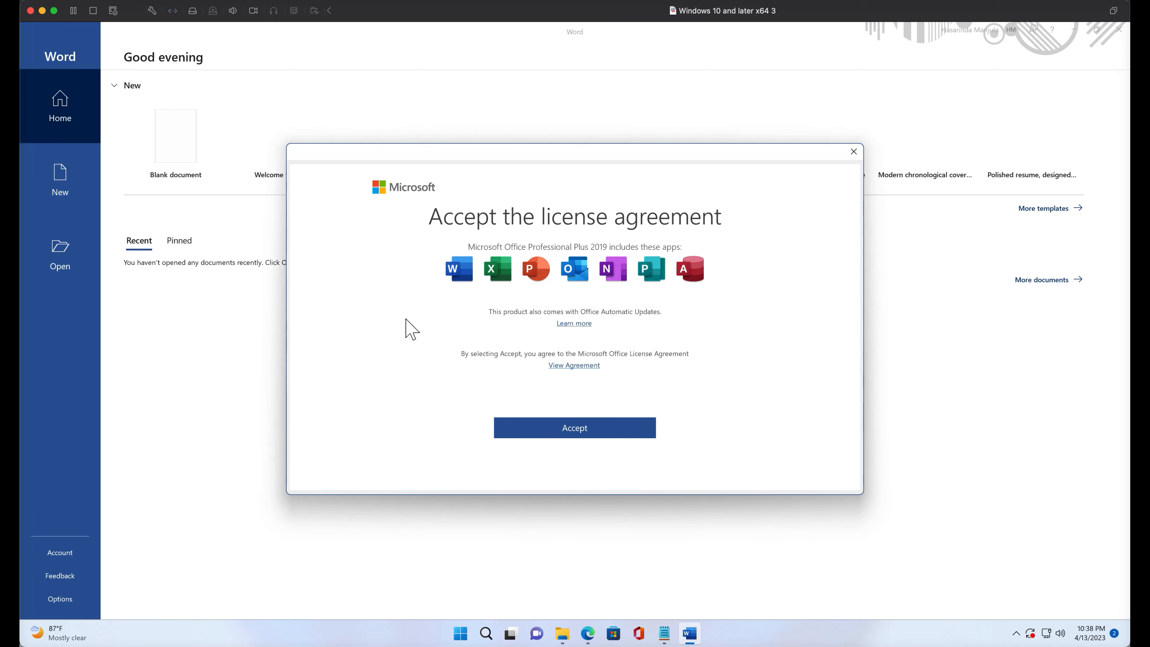
pyautogui.click(571, 431)
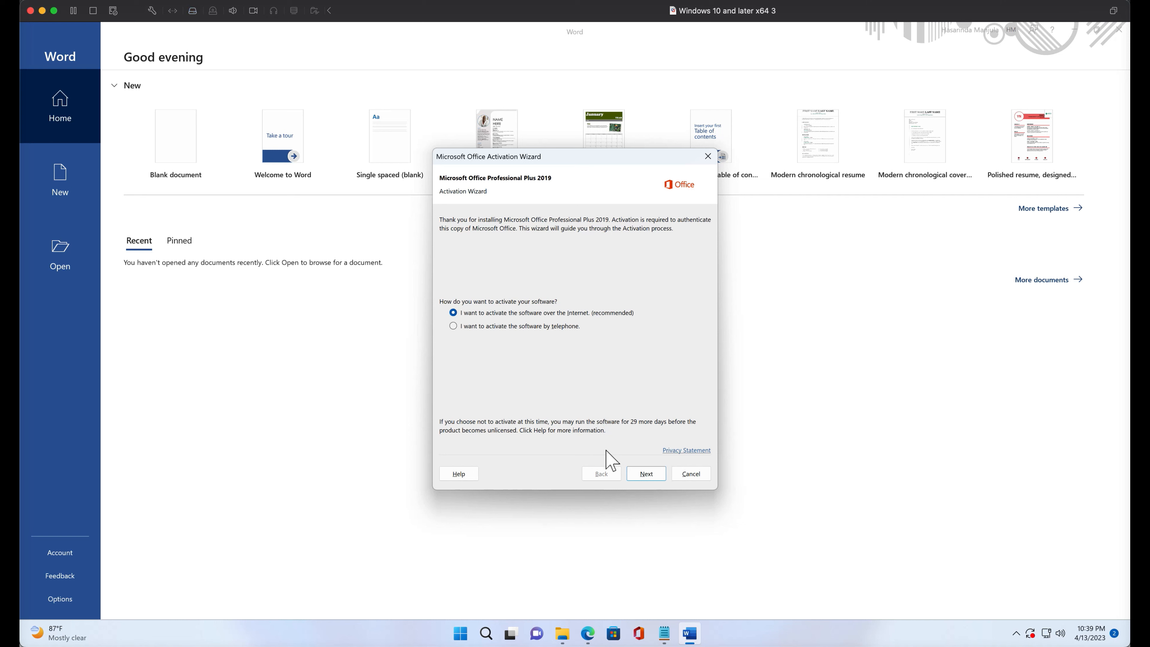
# Step: Choose to activate Office by telephone in the Activation Wizard and continue to the telephone steps
pyautogui.click(453, 326)
pyautogui.click(646, 474)
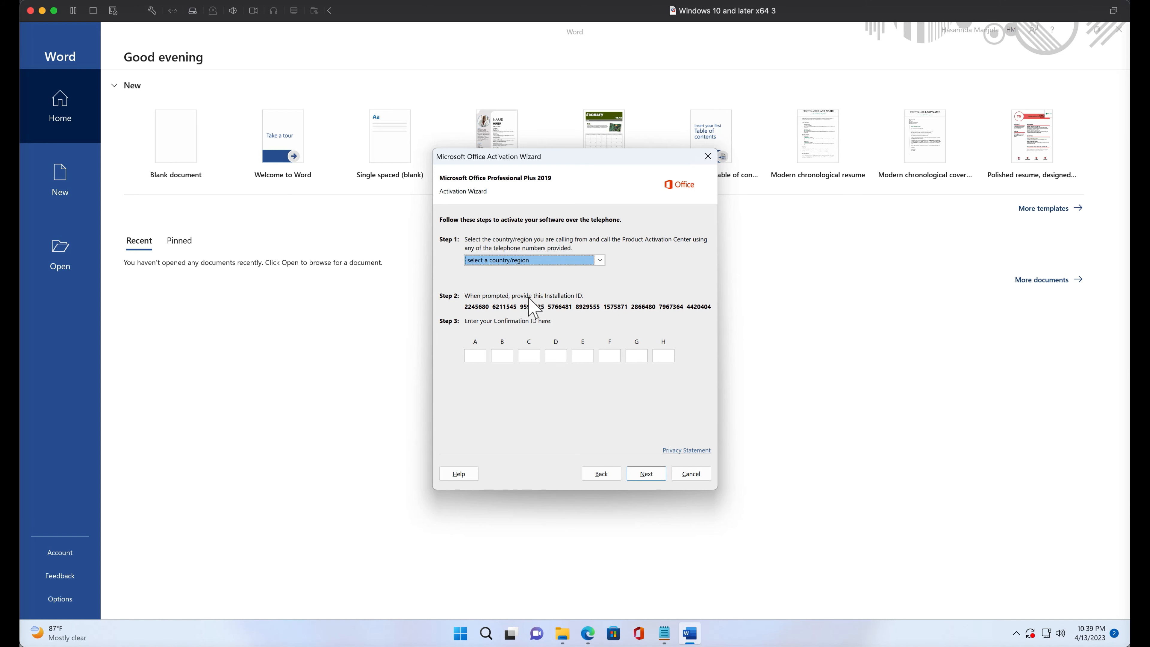
pyautogui.click(603, 262)
pyautogui.scroll(-20, 550, 331)
pyautogui.scroll(-20, 542, 355)
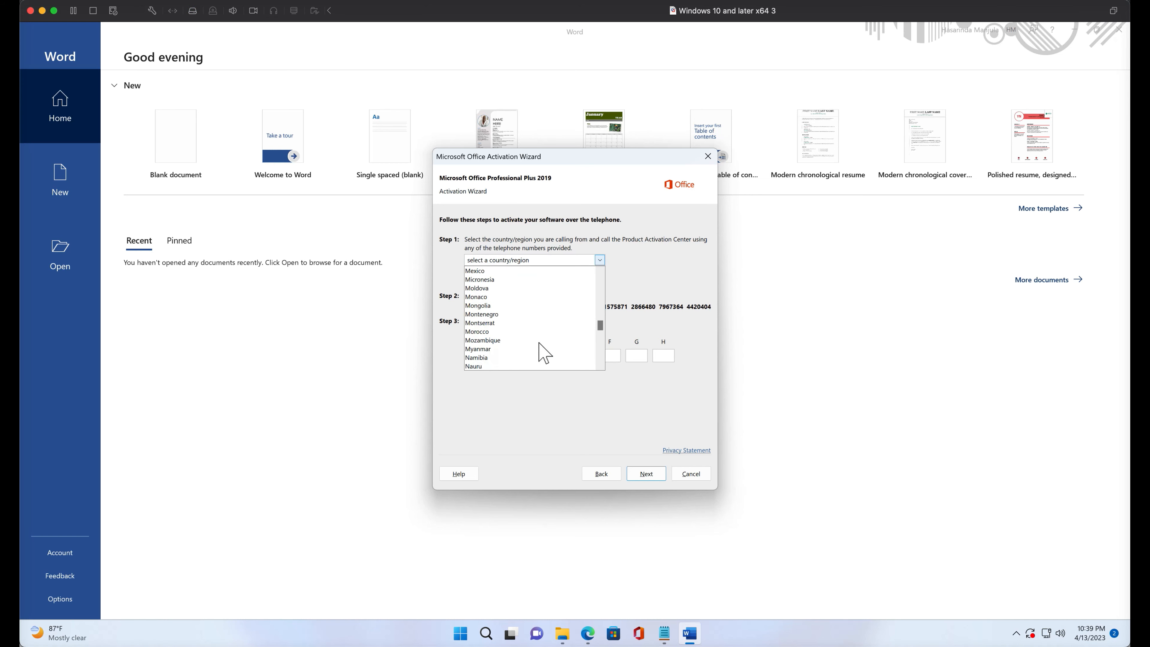
pyautogui.scroll(20, 575, 335)
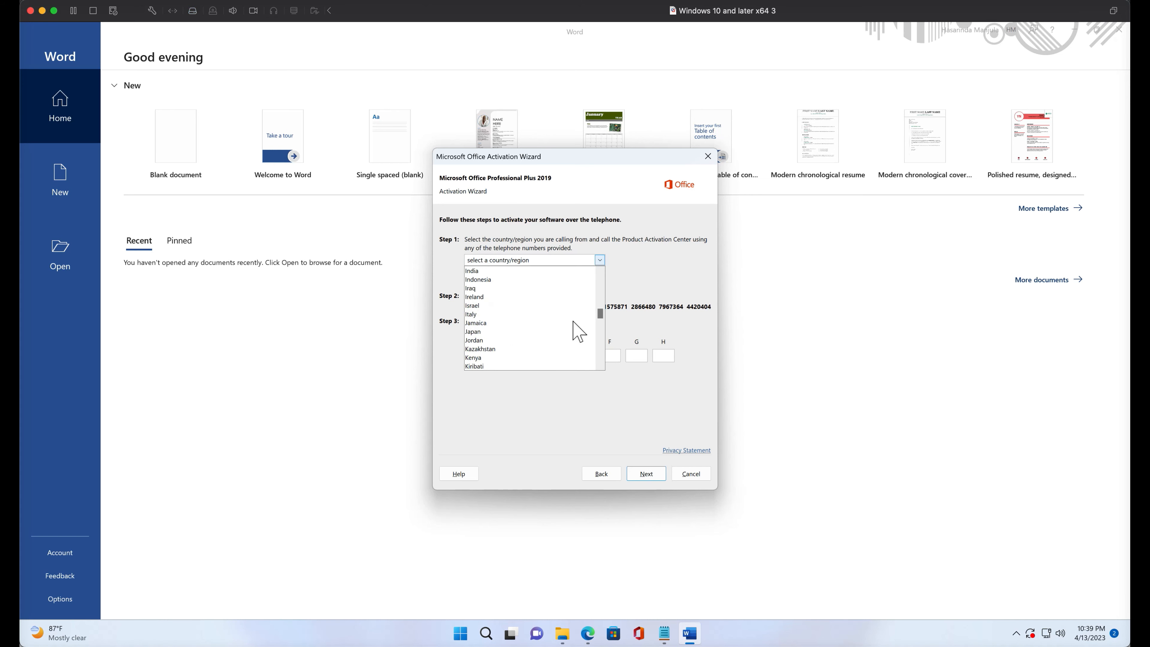
pyautogui.click(653, 268)
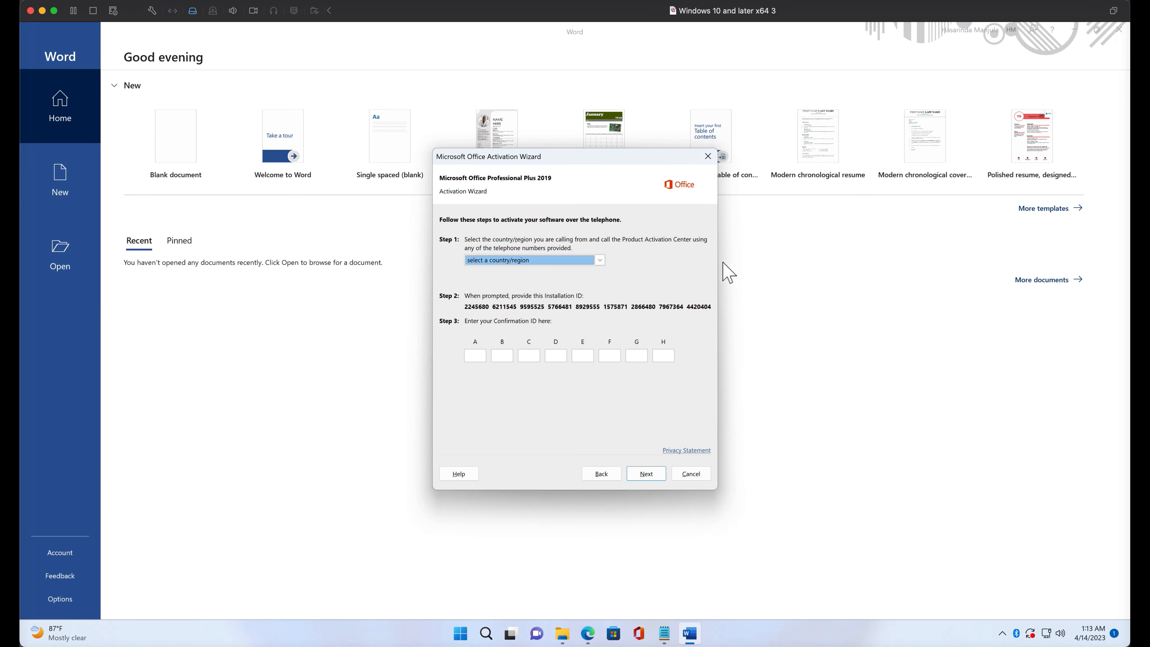
pyautogui.click(597, 260)
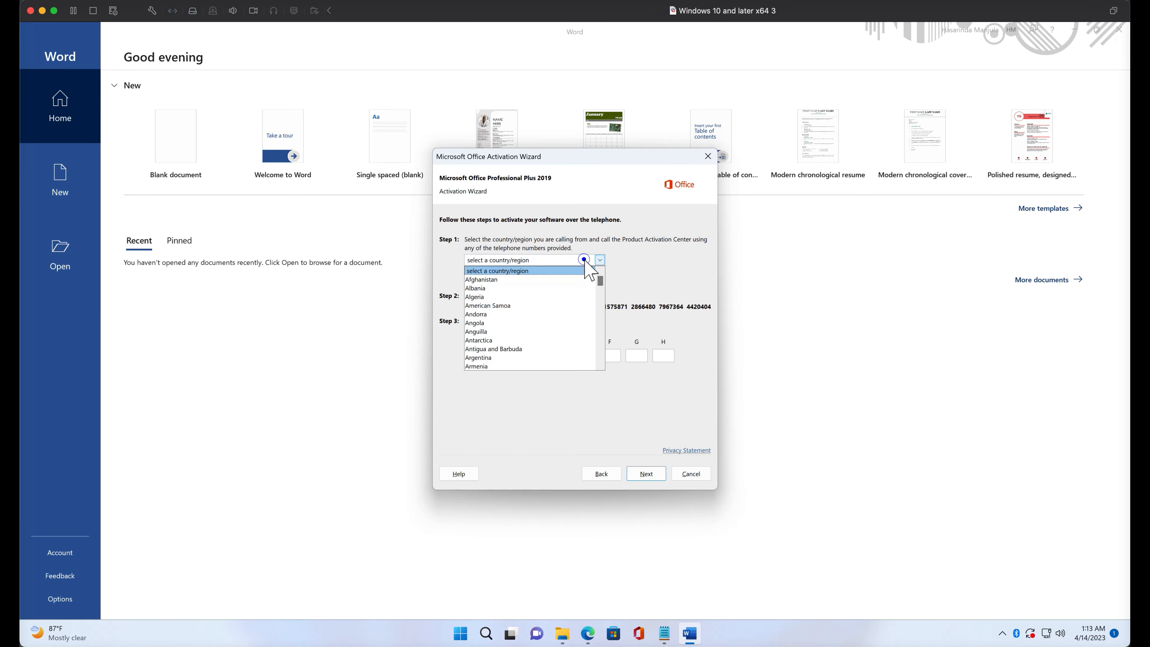
pyautogui.moveTo(600, 282); pyautogui.dragTo(594, 358)
pyautogui.click(593, 357)
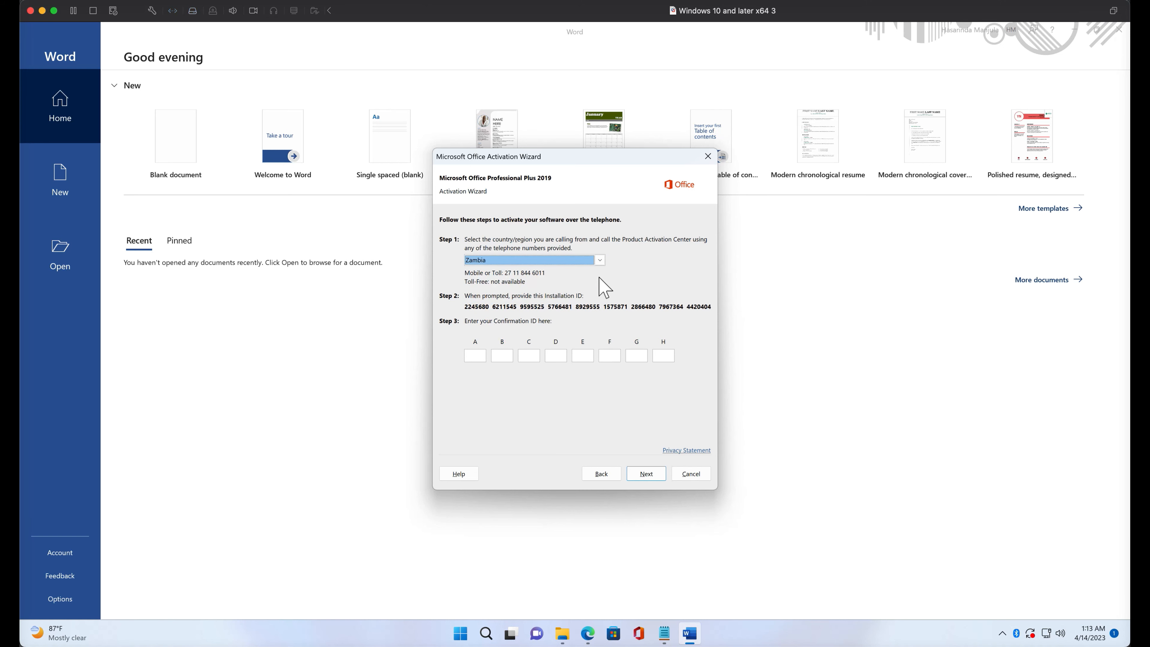
# Step: Choose United States as the country/region to call from for telephone activation
pyautogui.click(590, 260)
pyautogui.moveTo(598, 354); pyautogui.dragTo(605, 358)
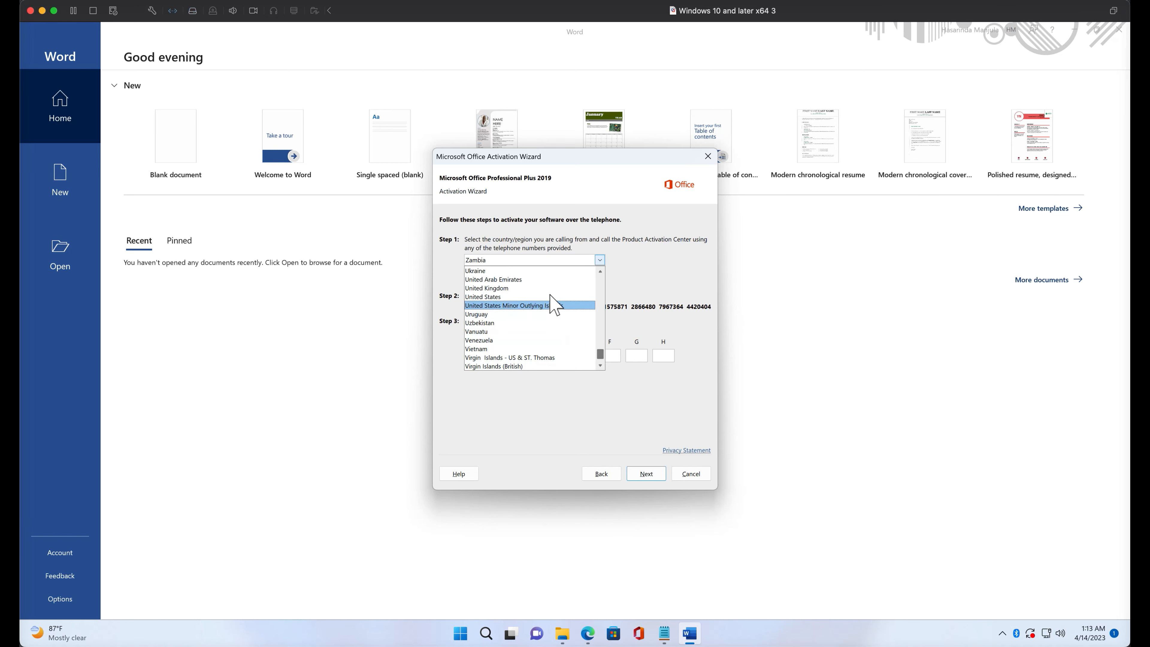
pyautogui.click(543, 296)
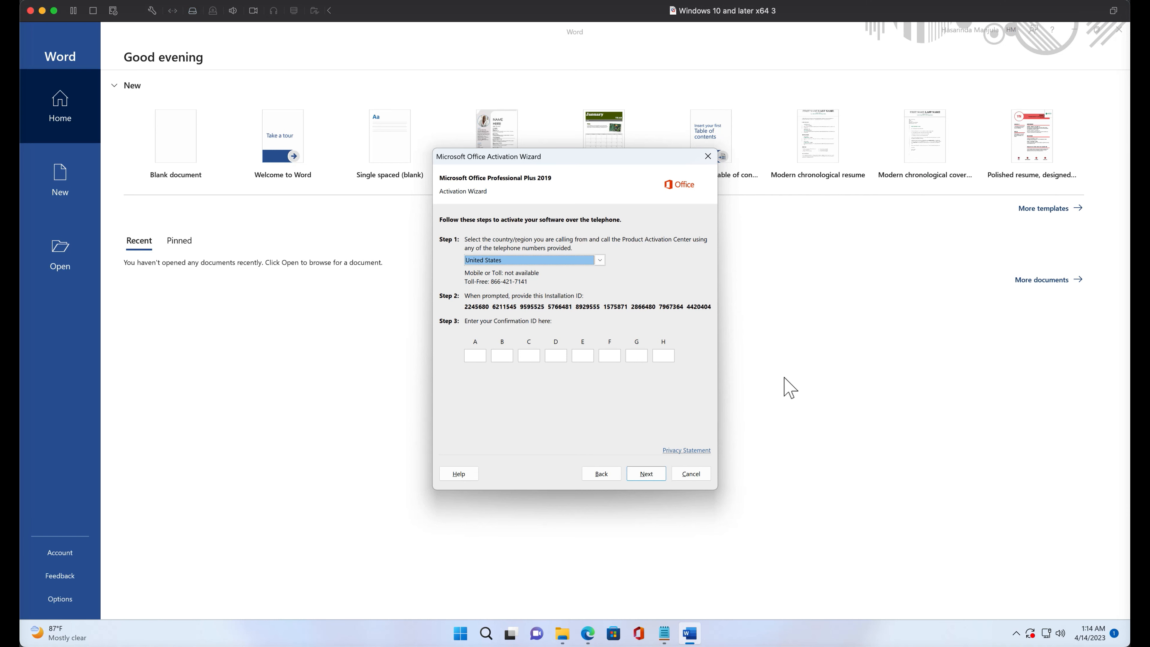
# Step: Paste the Confirmation ID into the Activation Wizard, submit it, and close the wizard
pyautogui.click(469, 355)
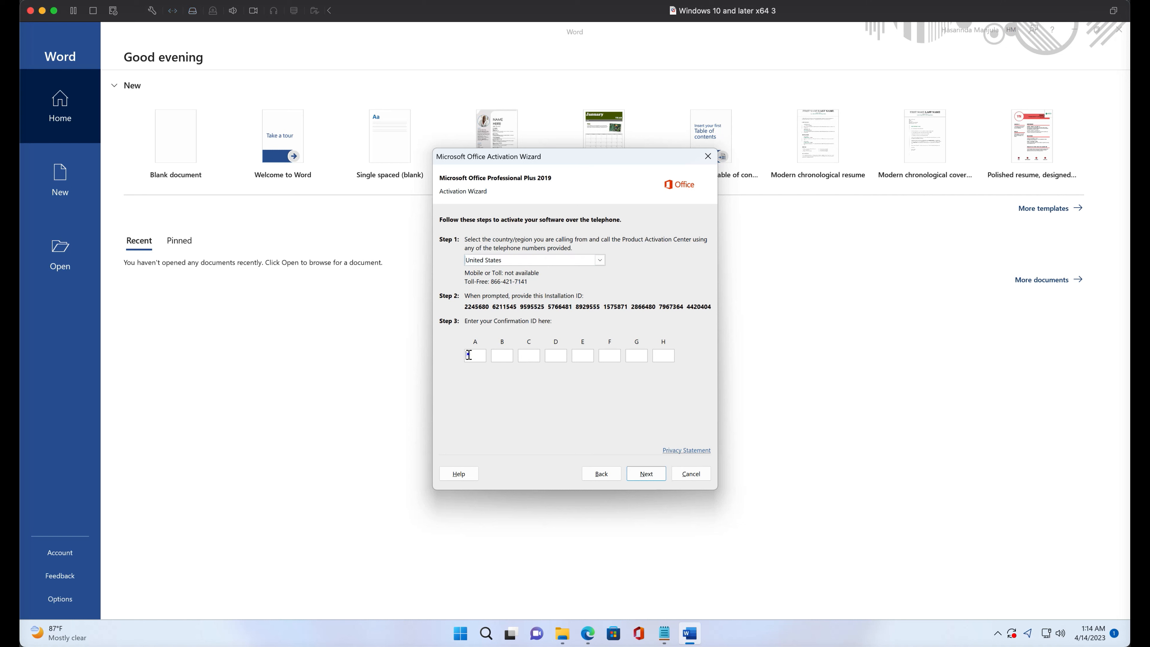
pyautogui.hotkey('ctrl', 'v')
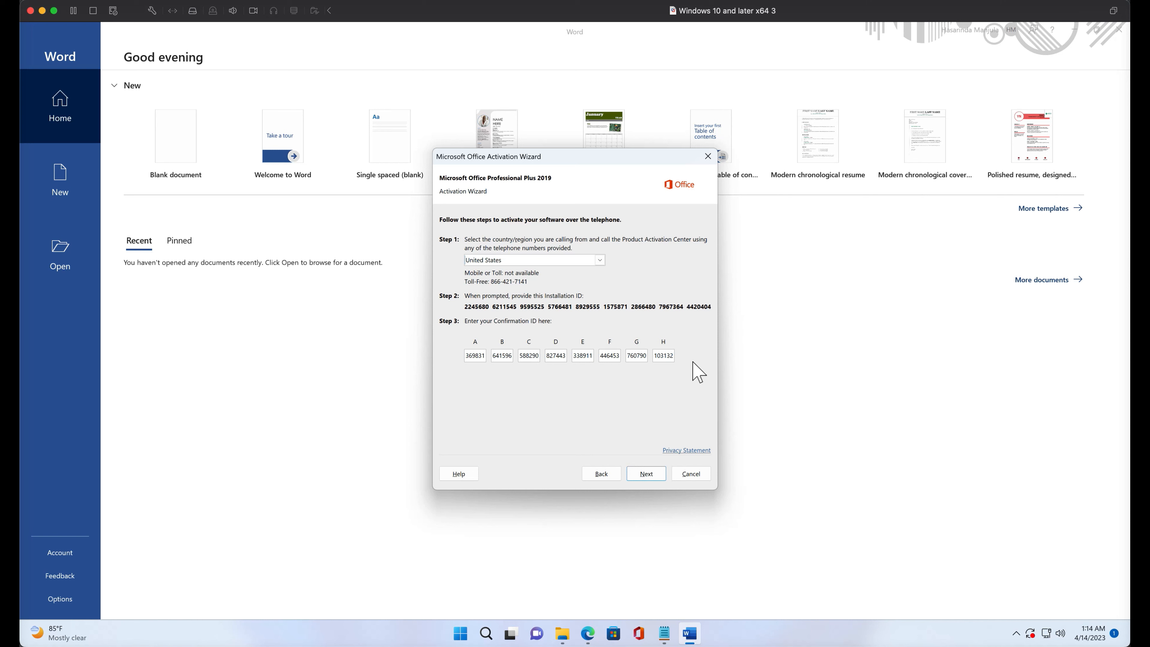
pyautogui.click(643, 472)
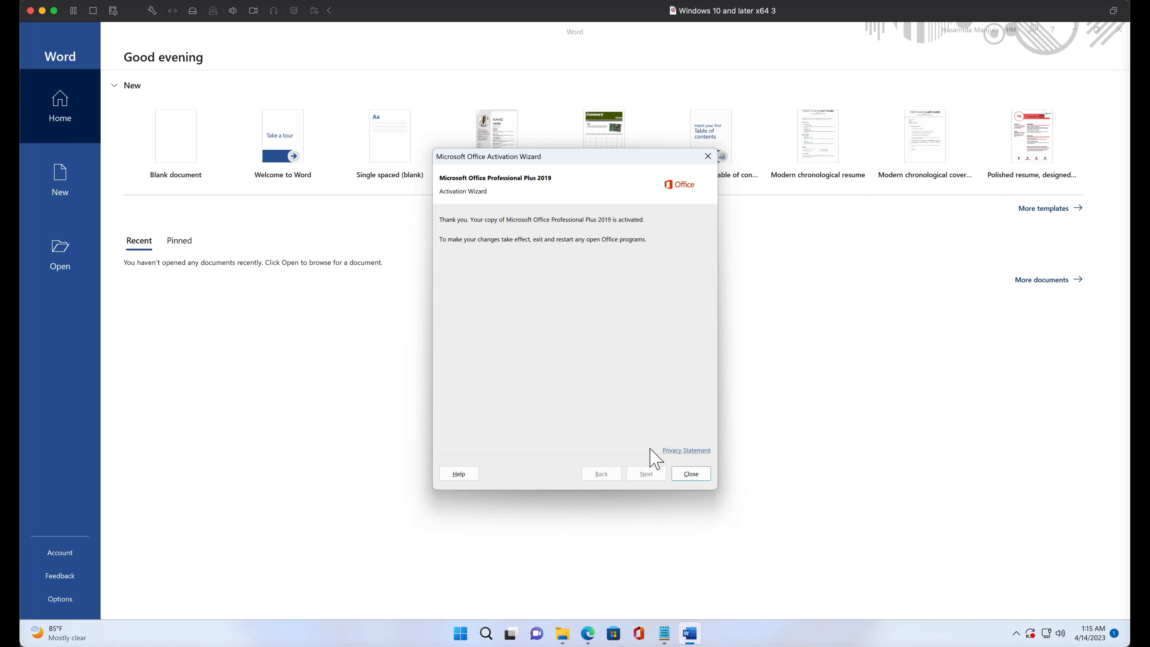
pyautogui.click(691, 474)
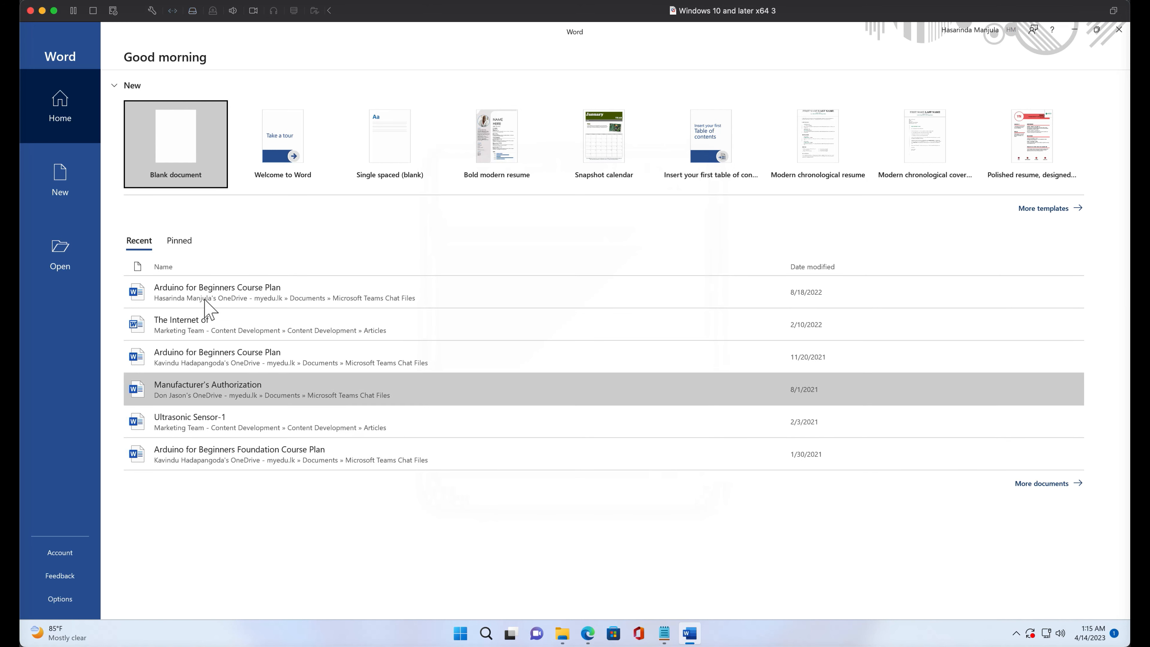
pyautogui.click(57, 555)
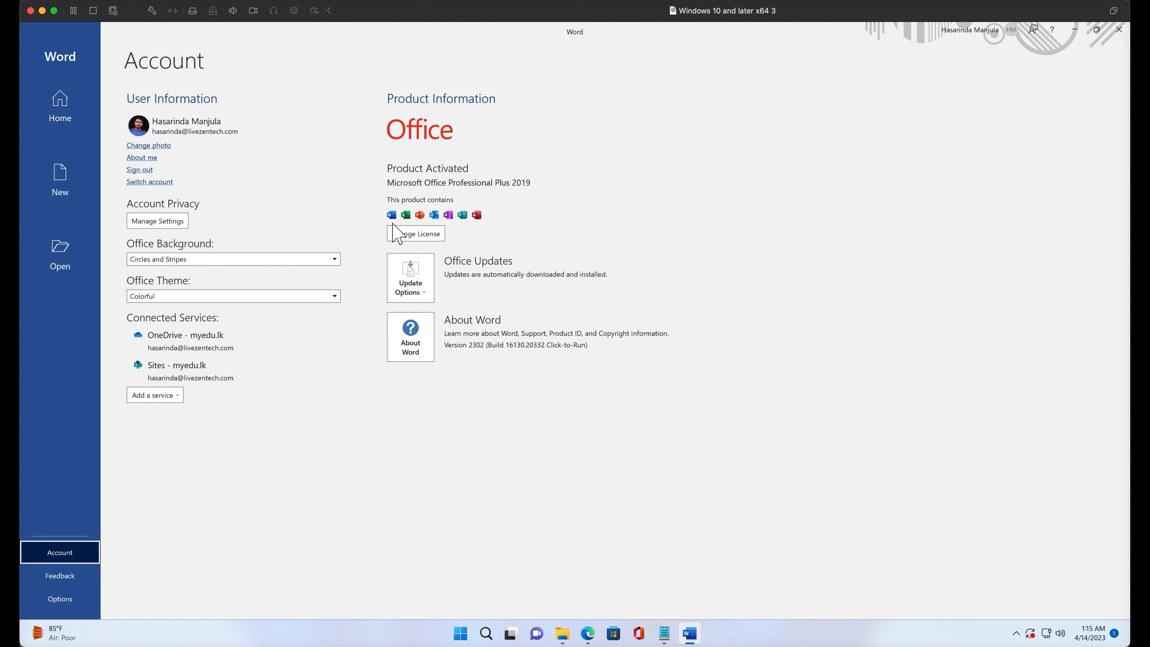
pyautogui.click(411, 283)
pyautogui.click(418, 326)
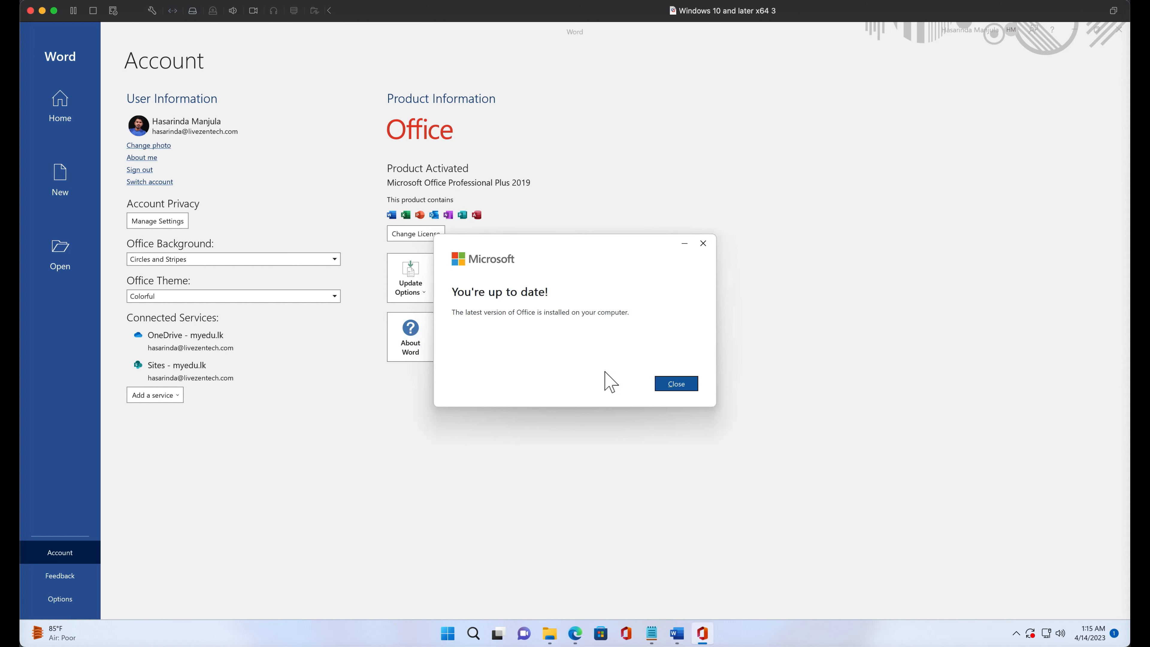
pyautogui.click(677, 384)
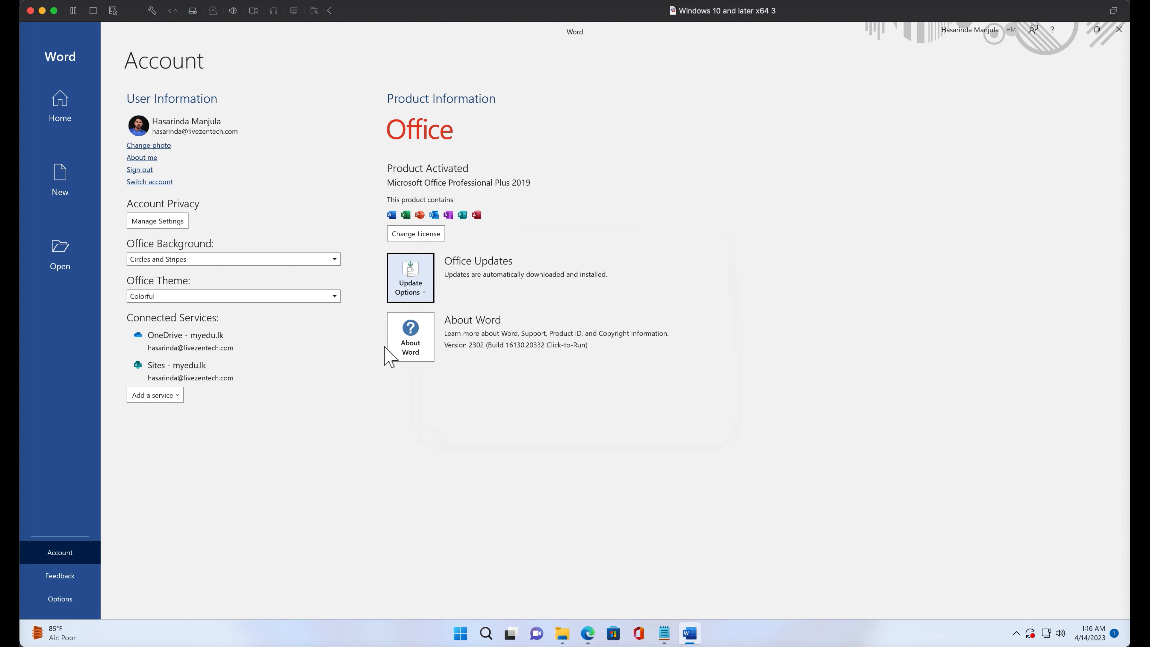